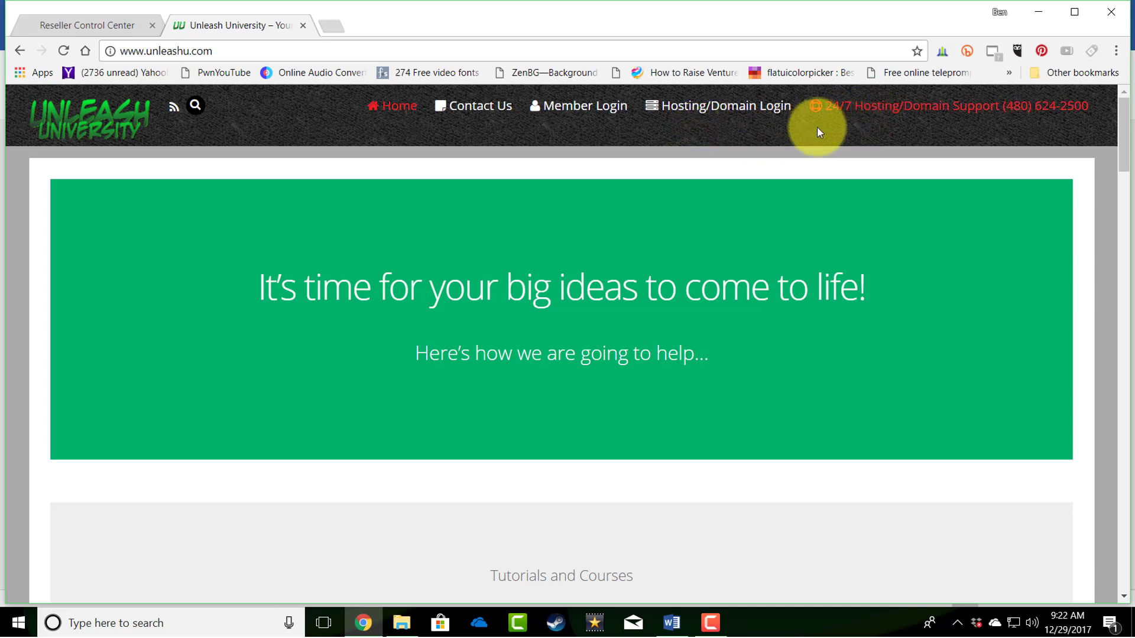
# - Sign in to the hosting account with the pasted username and typed password
pyautogui.click(706, 106)
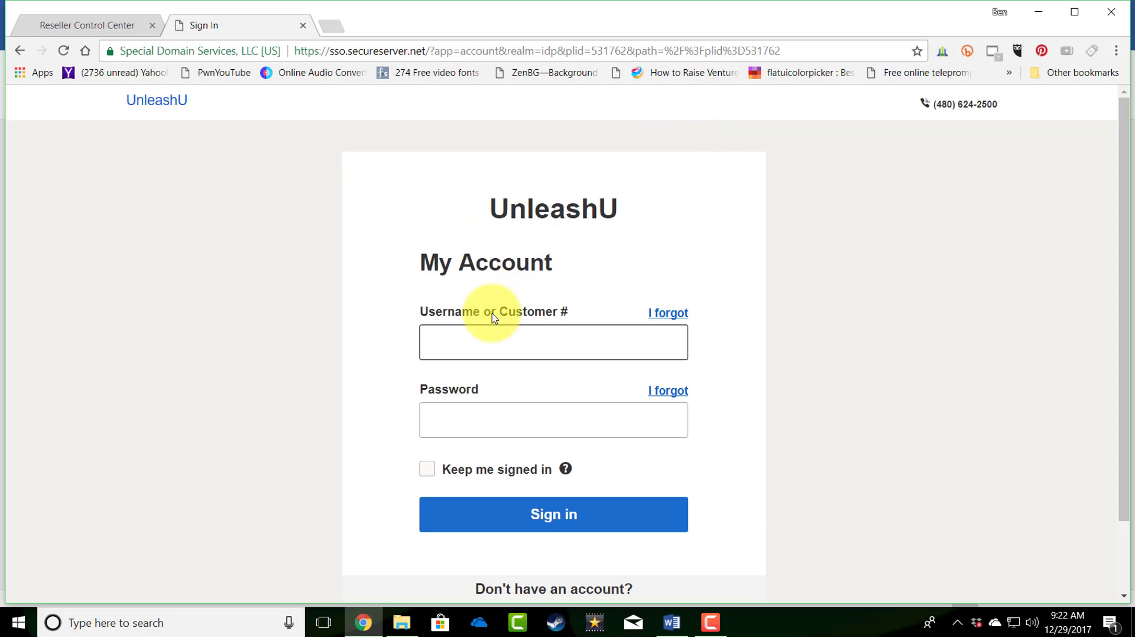
pyautogui.rightClick(470, 341)
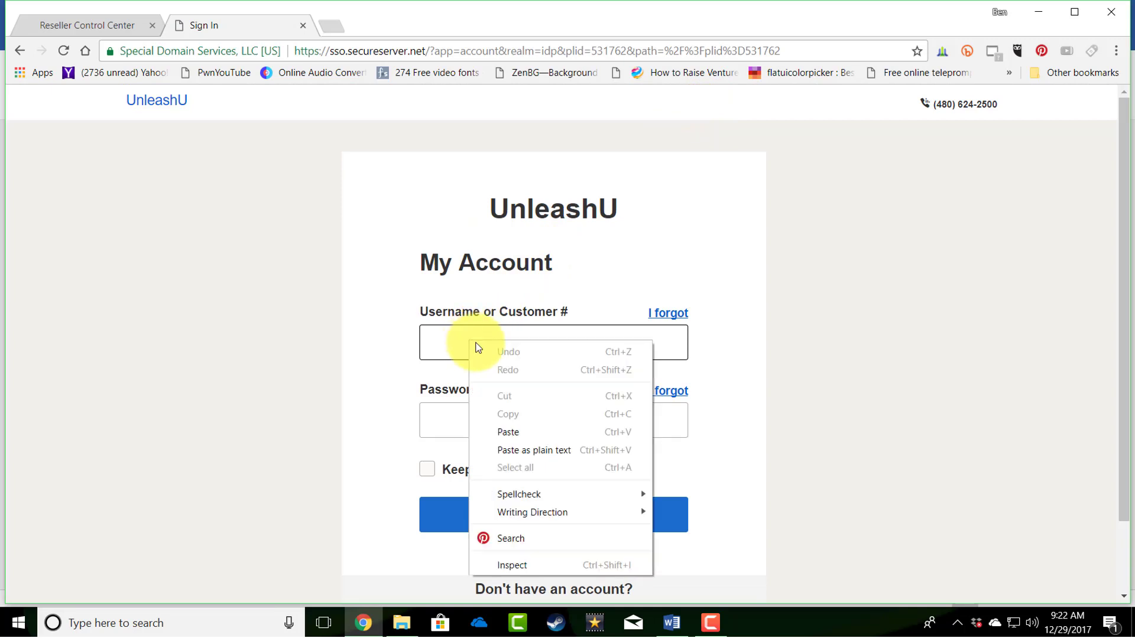
pyautogui.click(501, 433)
pyautogui.click(501, 425)
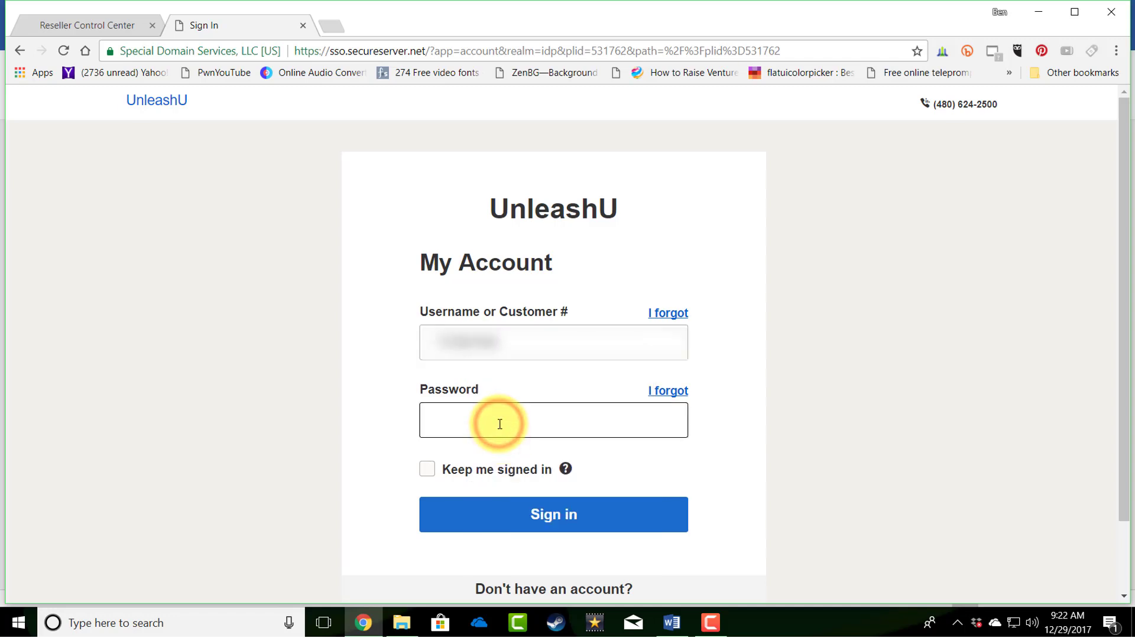
pyautogui.write('p')
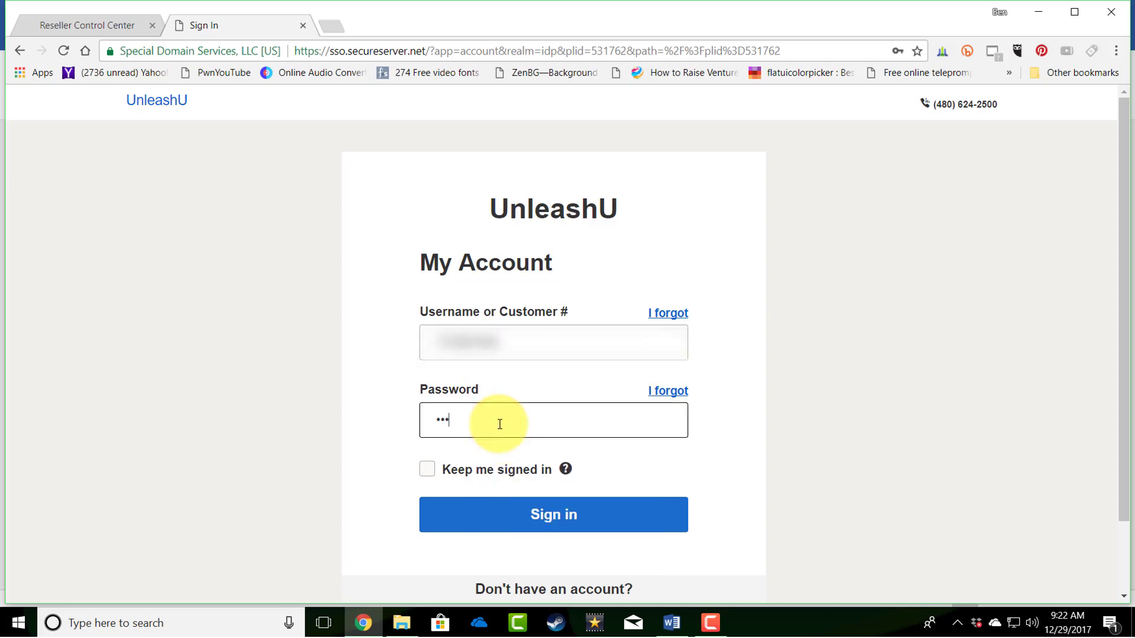
pyautogui.write('aa')
pyautogui.click(515, 512)
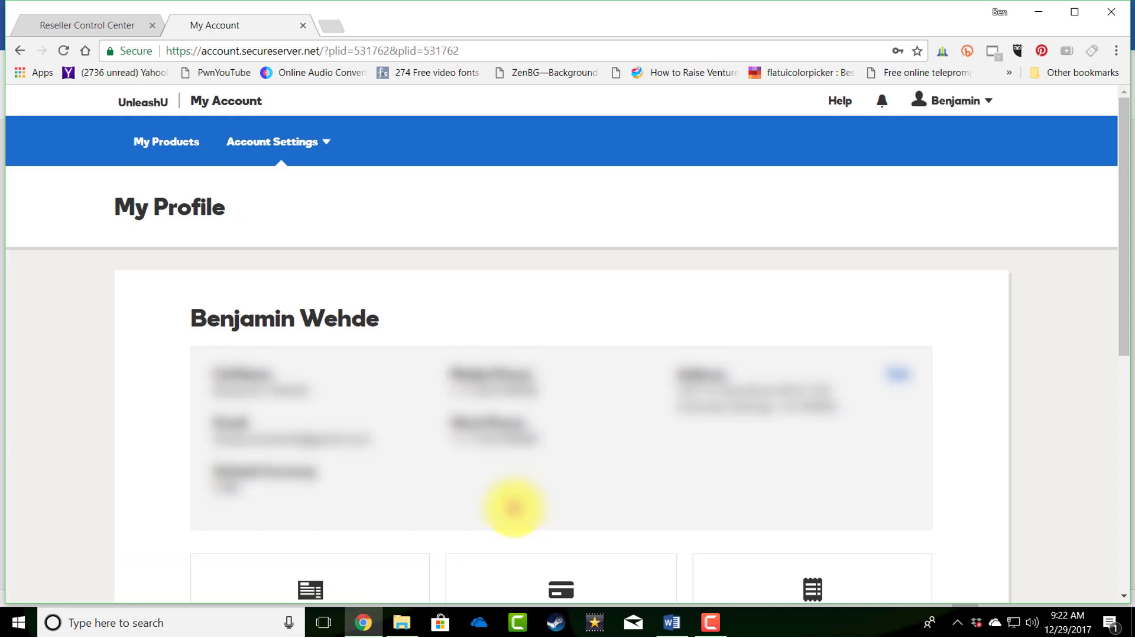
# - Manage the Deluxe Linux Hosting with cPanel plan from My Products
pyautogui.click(171, 142)
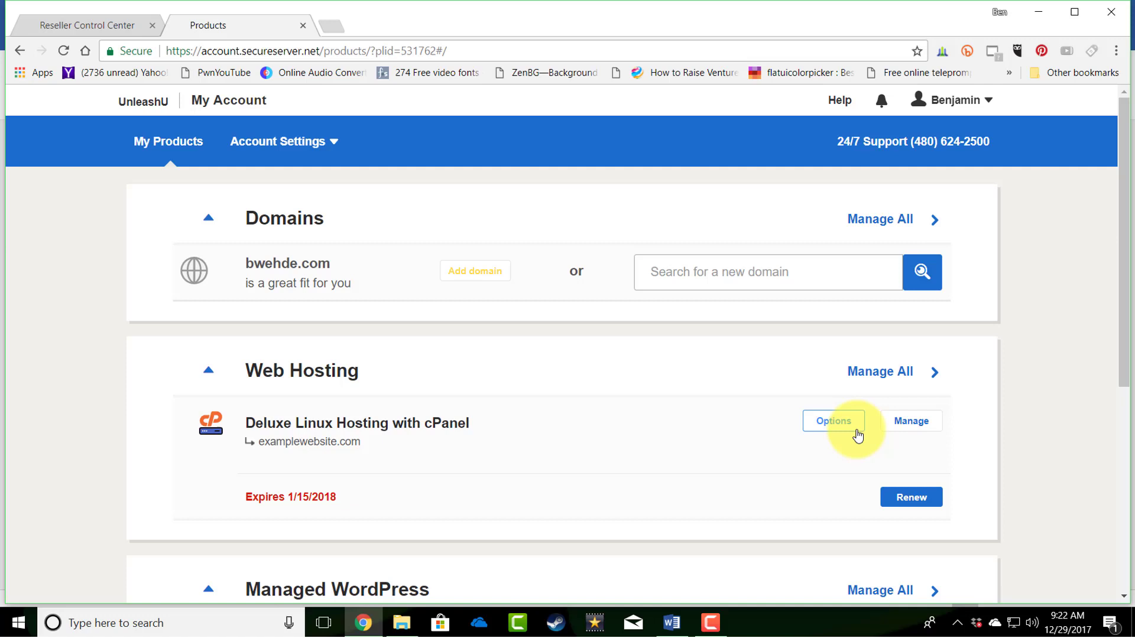
pyautogui.click(899, 427)
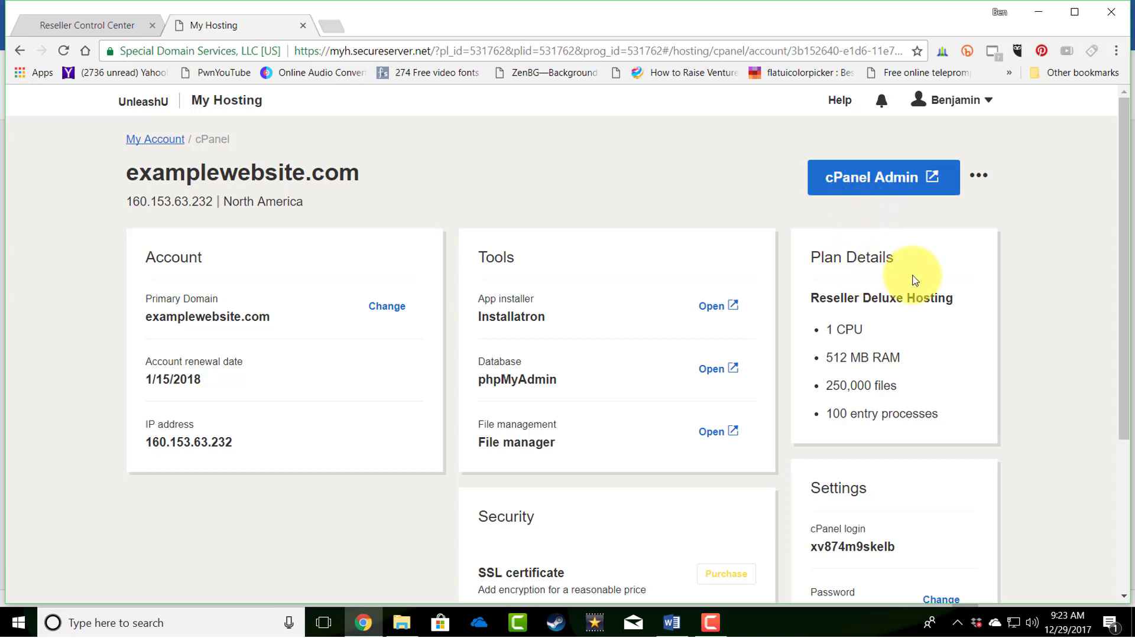
pyautogui.moveTo(1122, 271); pyautogui.dragTo(1110, 338)
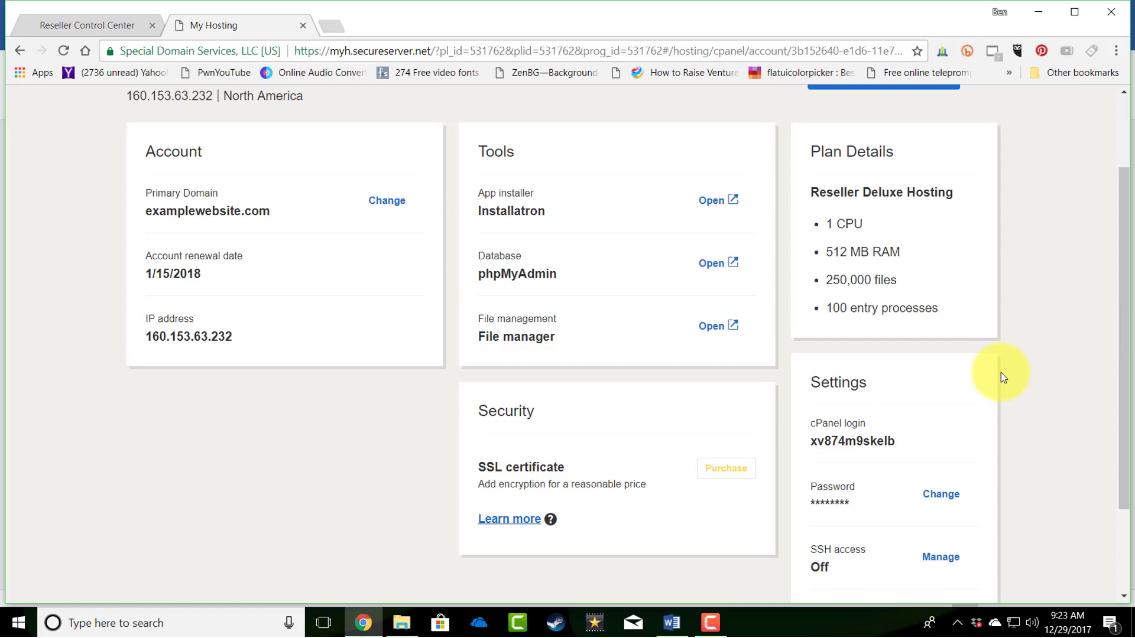
pyautogui.doubleClick(845, 440)
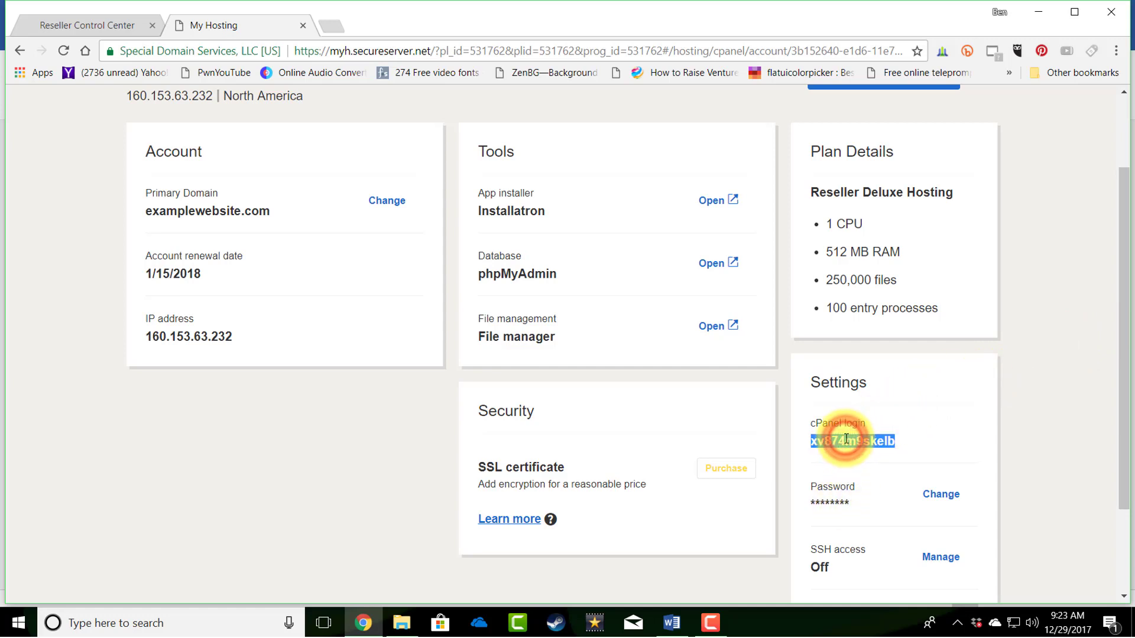
pyautogui.click(861, 503)
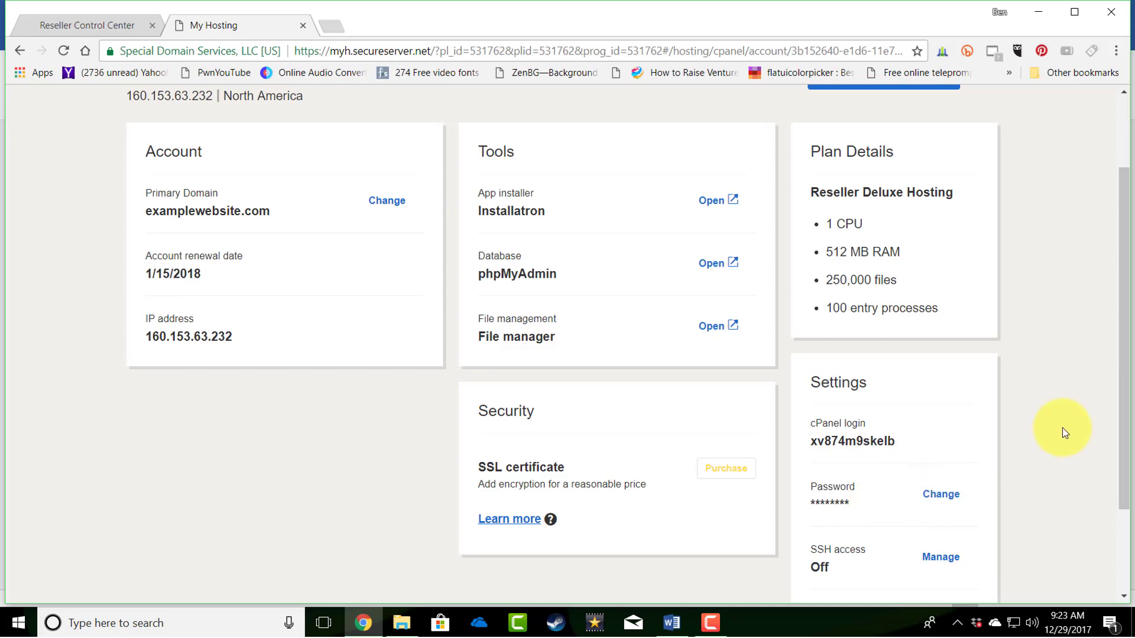
pyautogui.moveTo(1124, 418); pyautogui.dragTo(1125, 379)
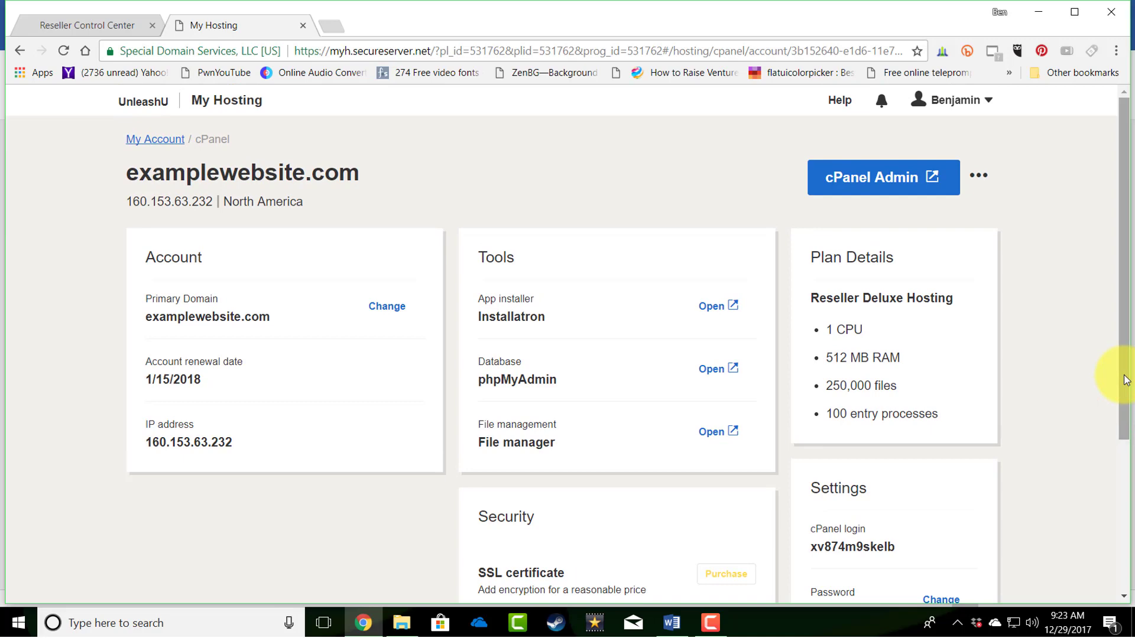
# - Load unleashu.com/cpanel in a new browser tab to reach the cPanel login page
pyautogui.click(337, 30)
pyautogui.write('unle')
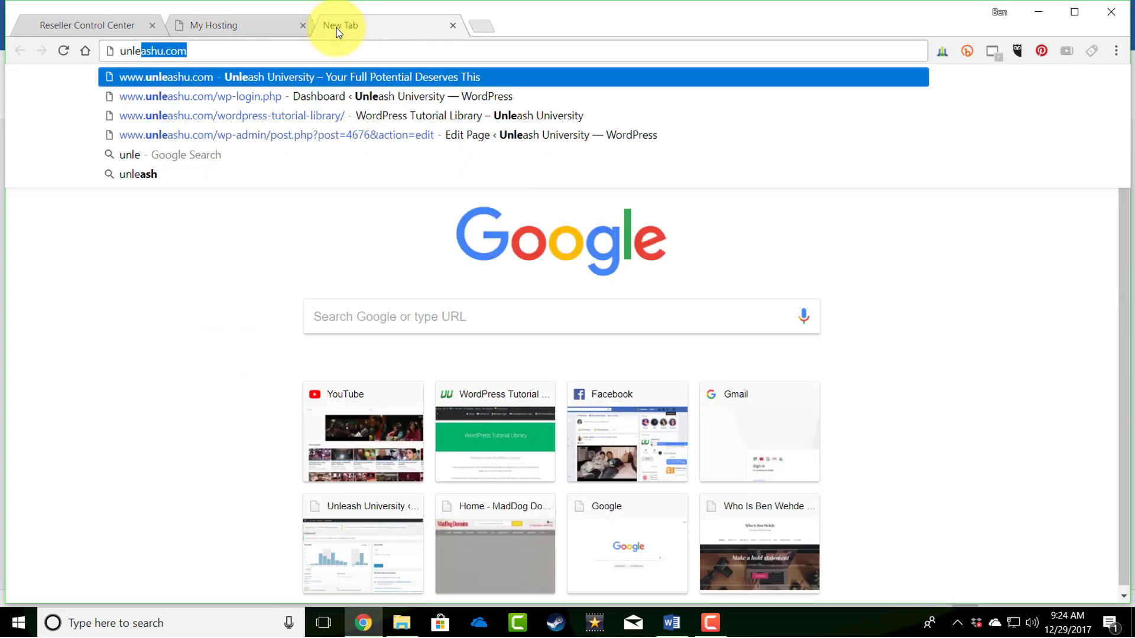
pyautogui.write('a')
pyautogui.press('Right')
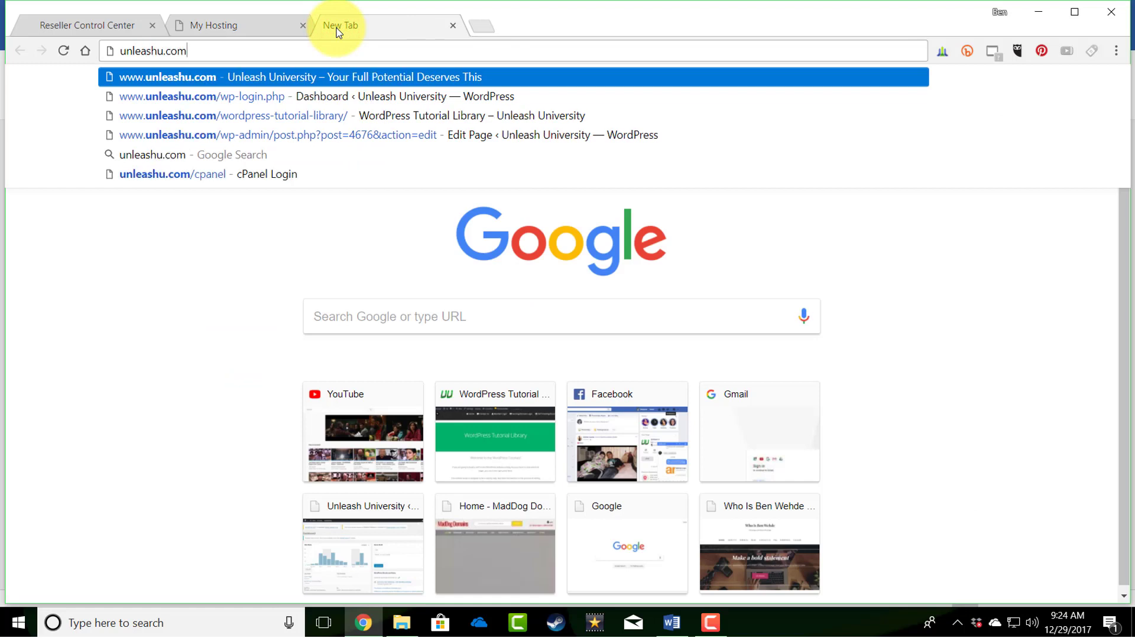
pyautogui.write('/')
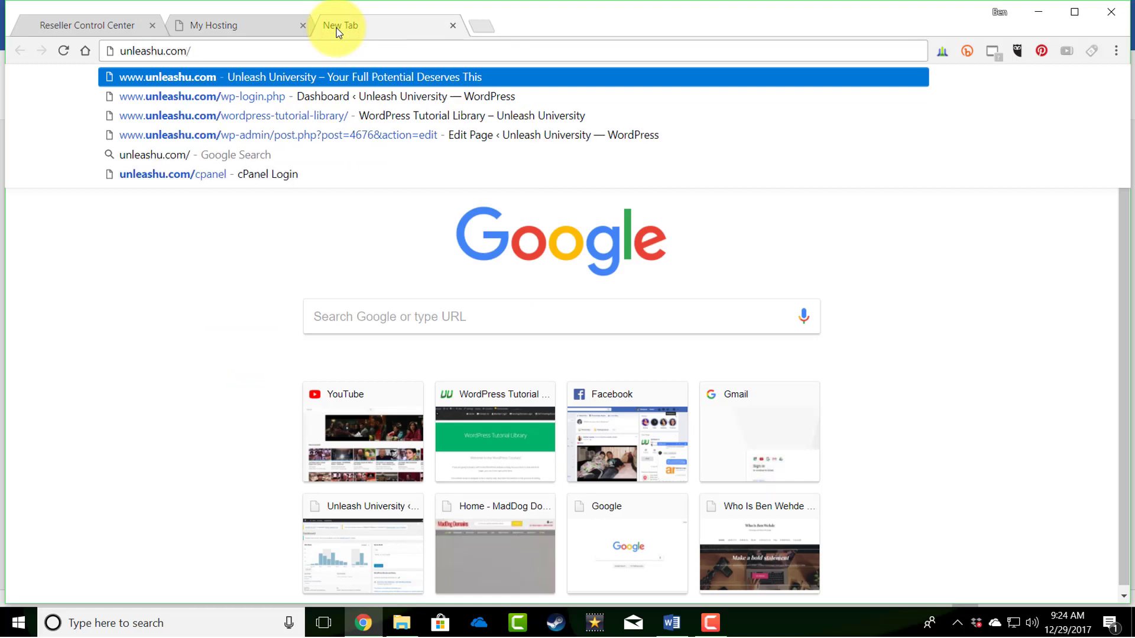
pyautogui.write('cp')
pyautogui.press('Right')
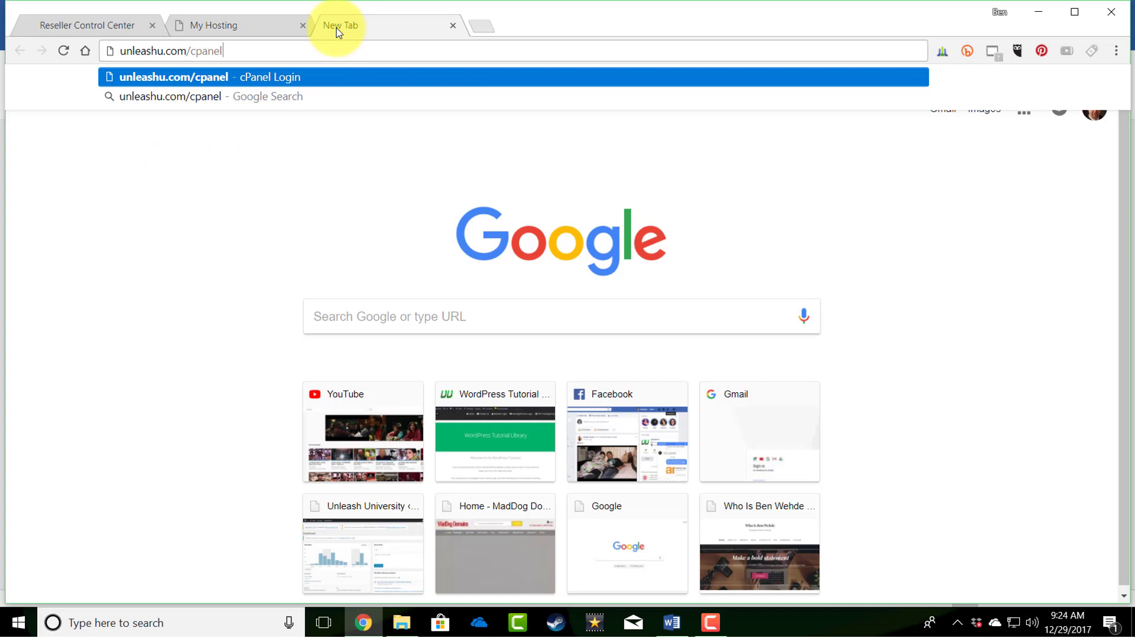
pyautogui.press('Return')
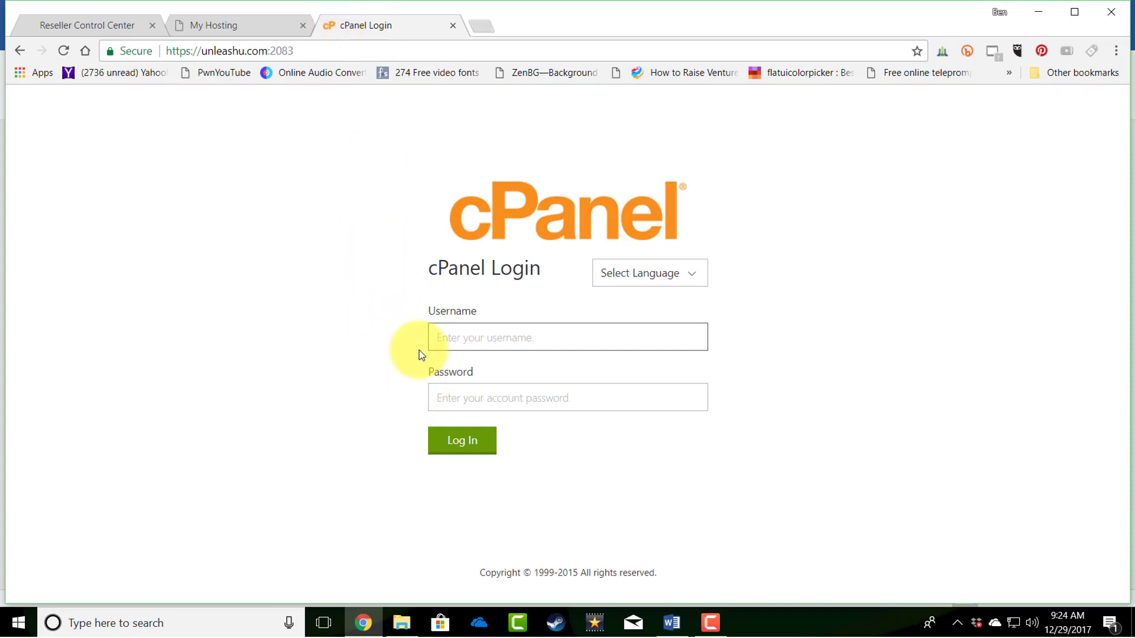
pyautogui.click(259, 25)
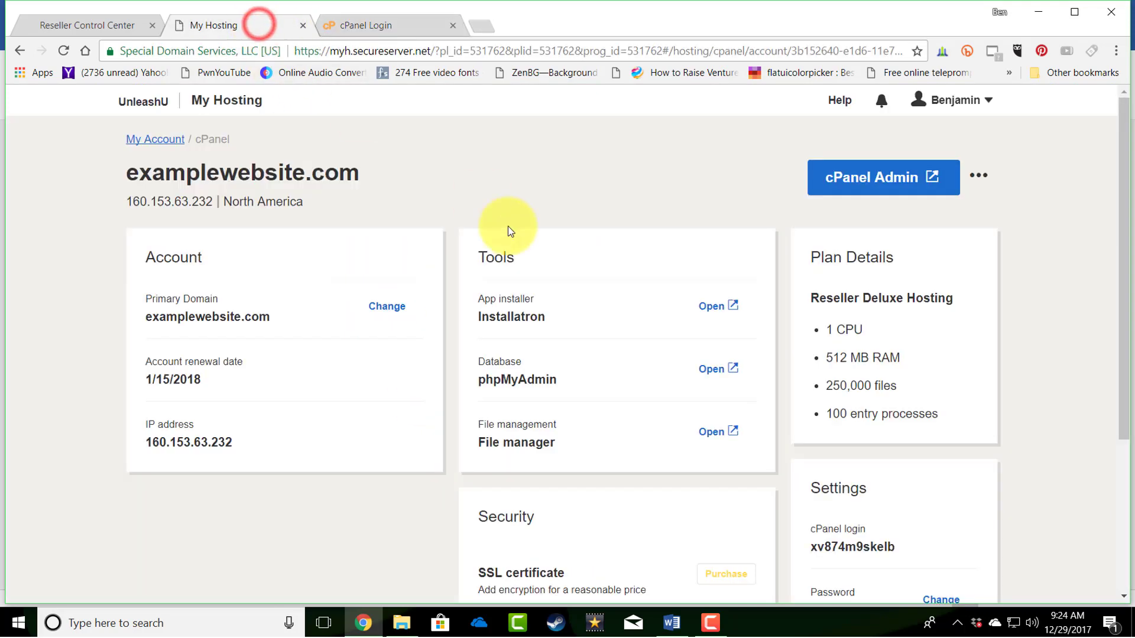
pyautogui.scroll(-2, 558, 284)
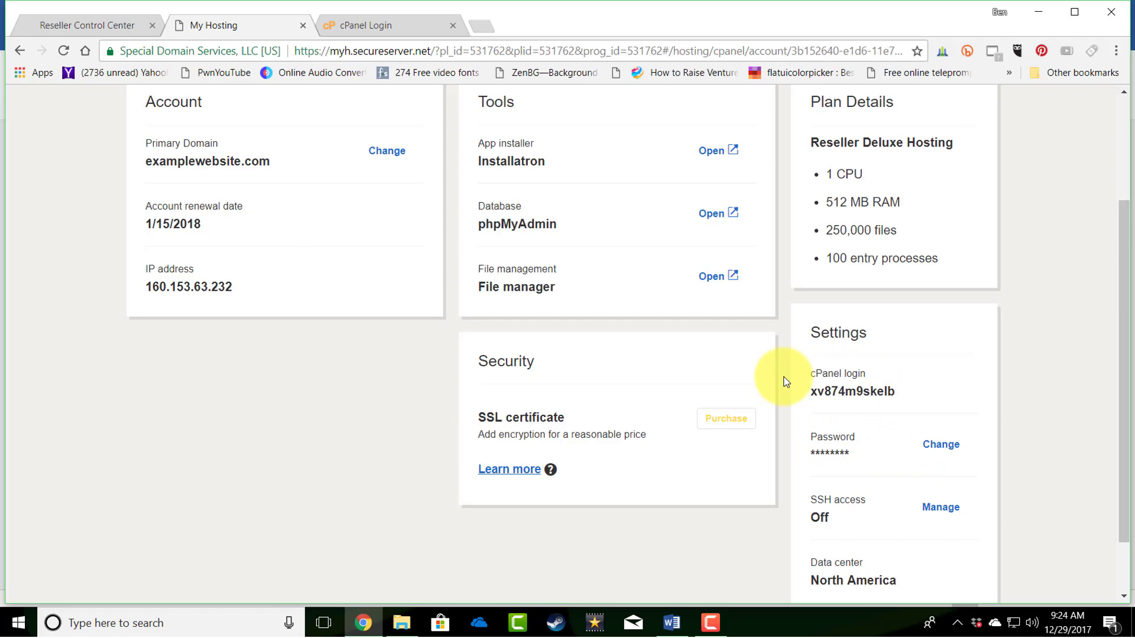
pyautogui.doubleClick(840, 392)
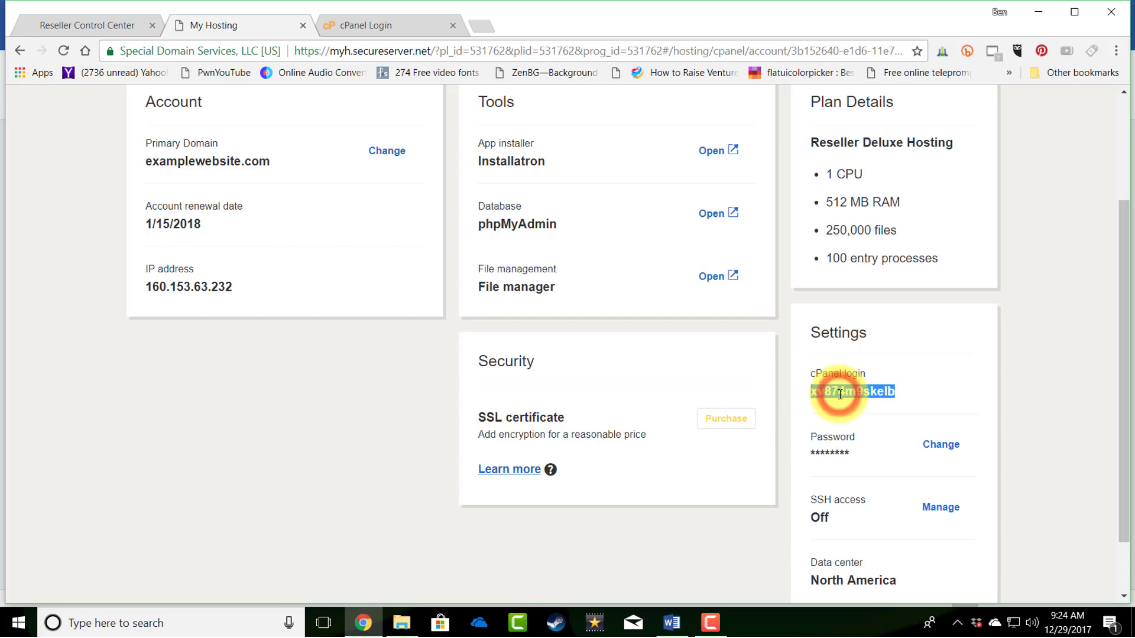
pyautogui.click(785, 378)
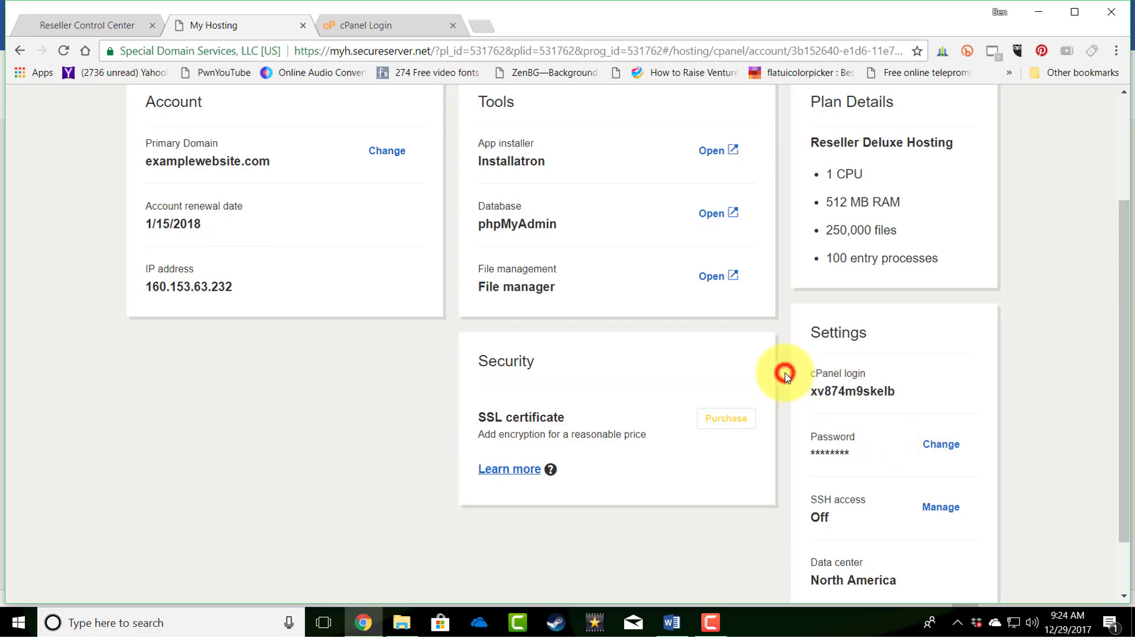
pyautogui.click(405, 27)
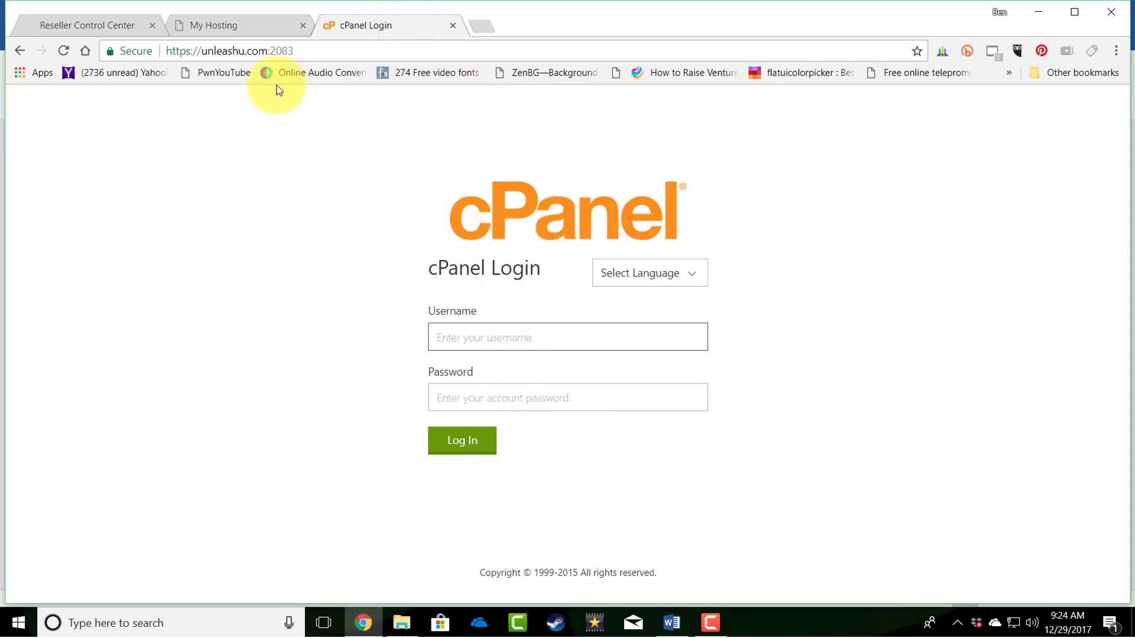
pyautogui.click(255, 29)
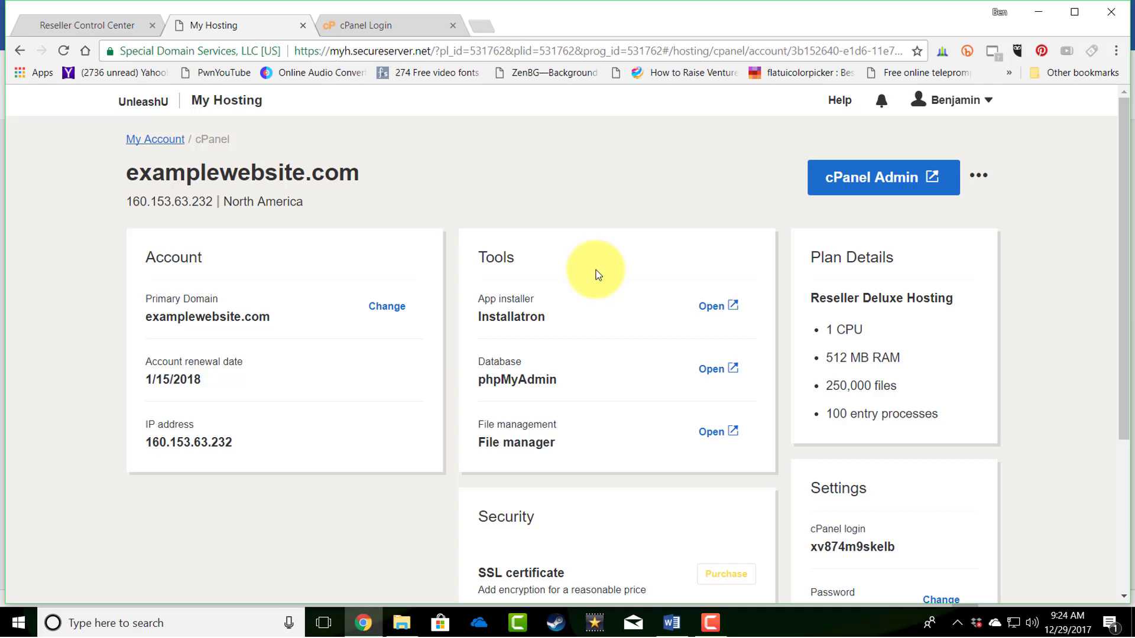
# - Launch the cPanel Admin dashboard for examplewebsite.com from My Hosting
pyautogui.click(849, 184)
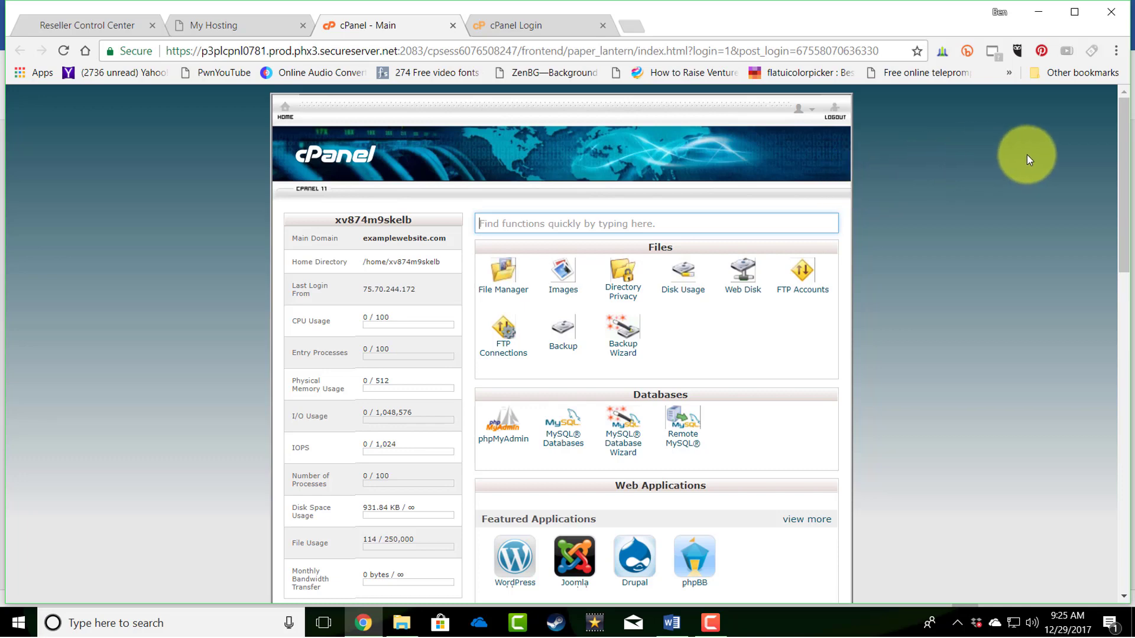
pyautogui.moveTo(1123, 100); pyautogui.dragTo(1123, 142)
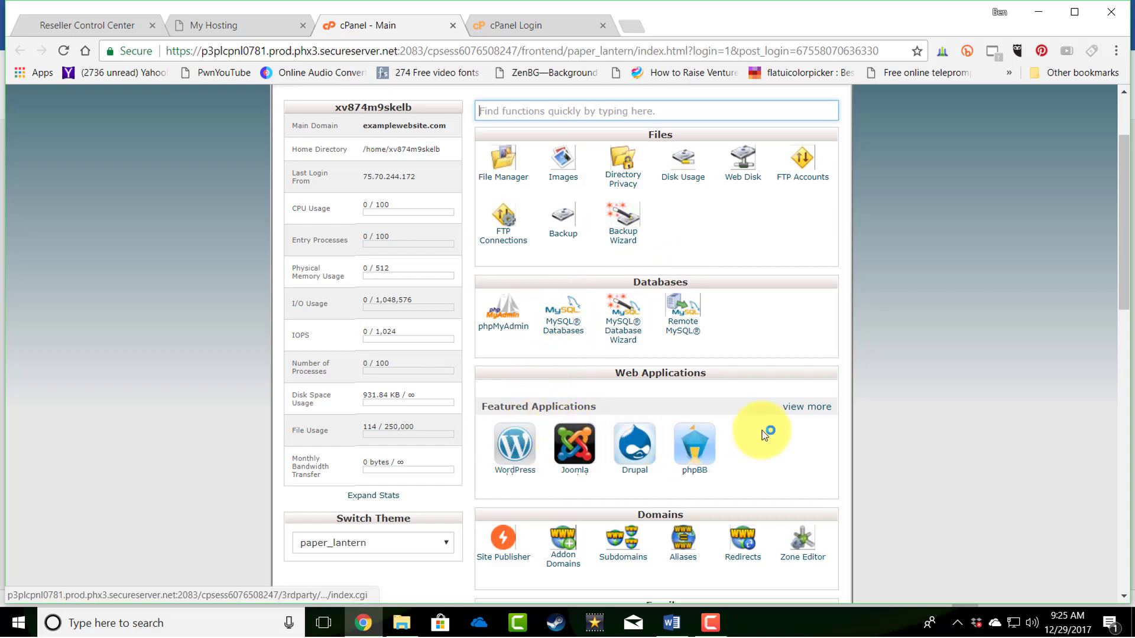
pyautogui.moveTo(1124, 261); pyautogui.dragTo(931, 327)
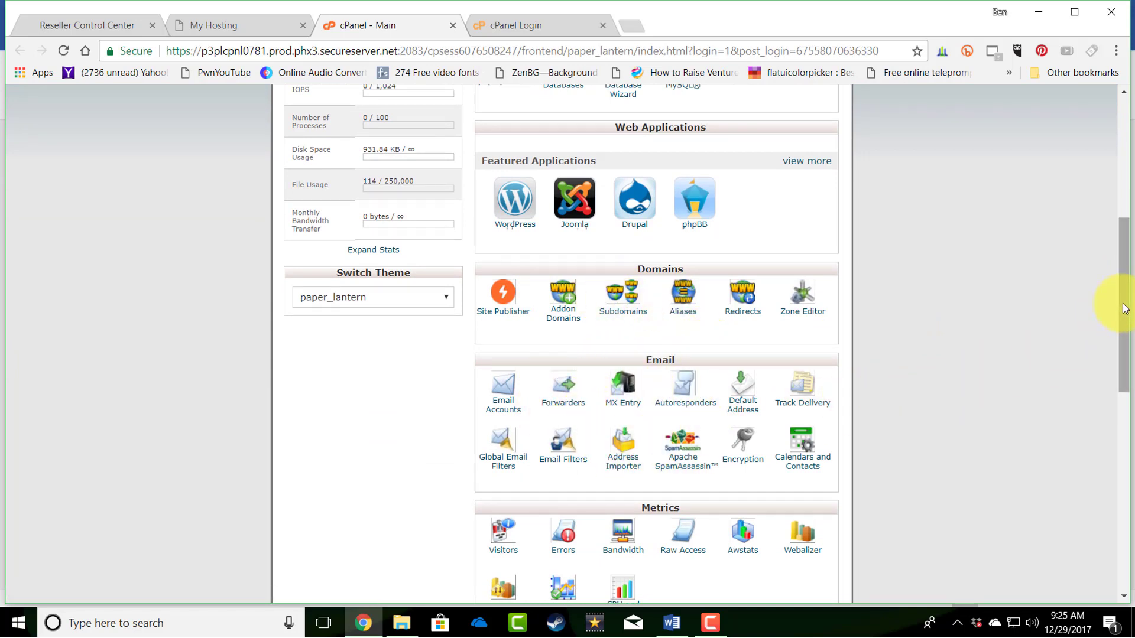
pyautogui.moveTo(1119, 308); pyautogui.dragTo(1125, 475)
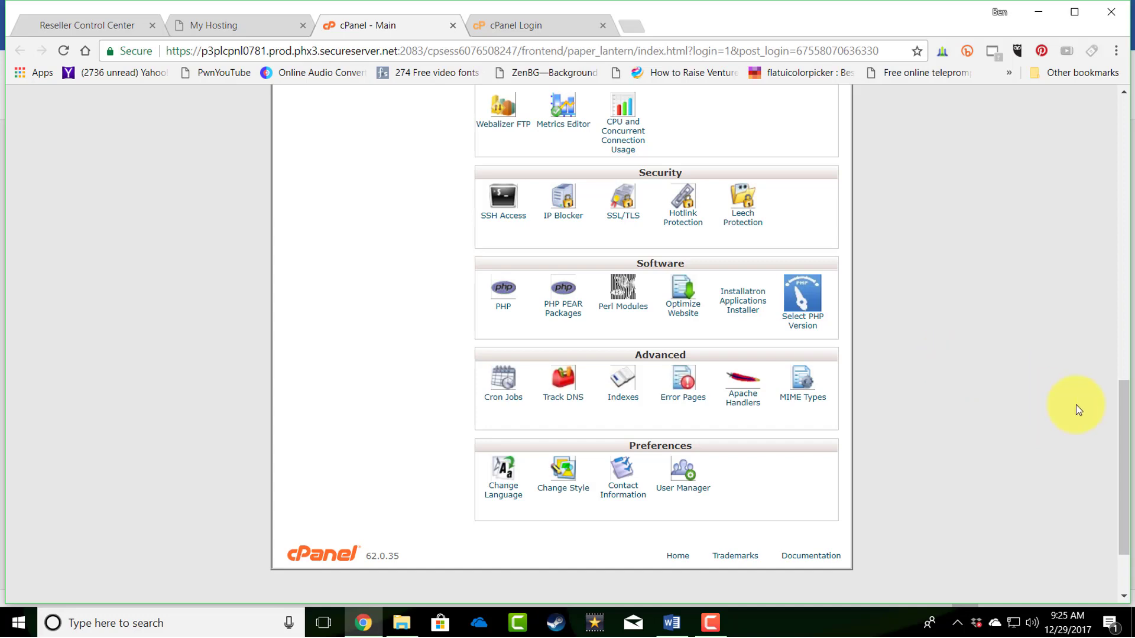
pyautogui.moveTo(1121, 425); pyautogui.dragTo(1110, 258)
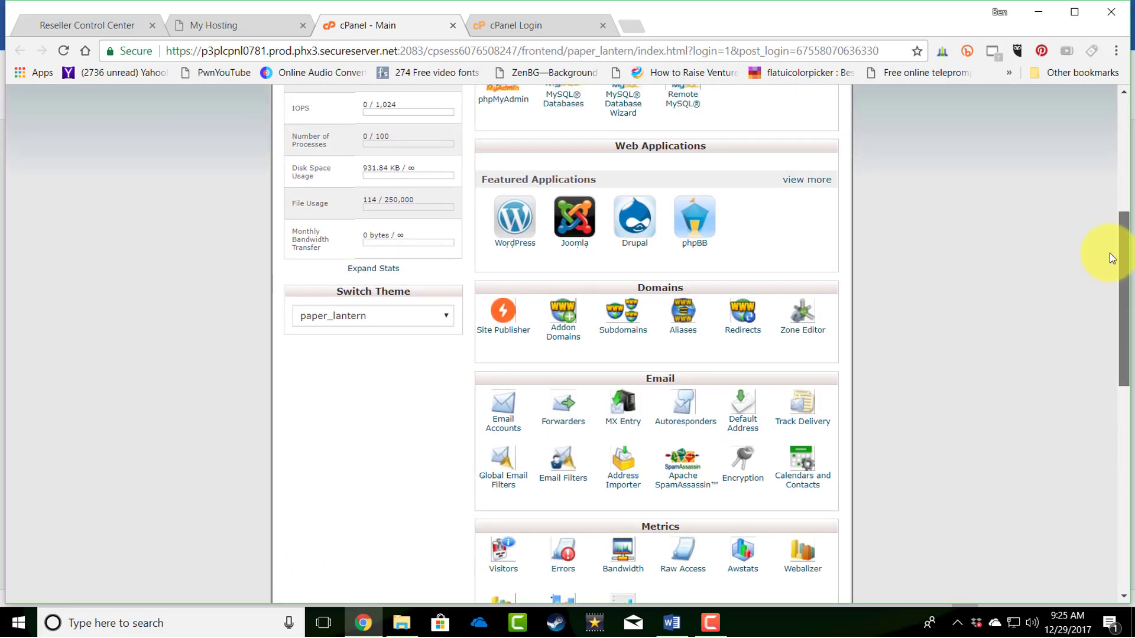
pyautogui.moveTo(1109, 255); pyautogui.dragTo(1112, 226)
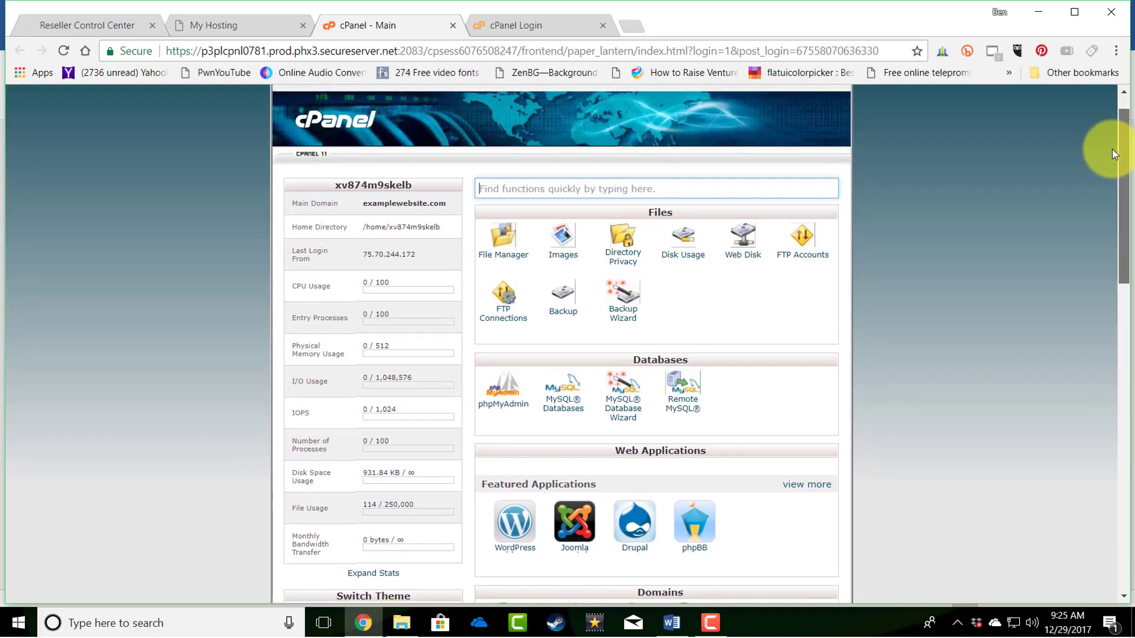
pyautogui.moveTo(1111, 221); pyautogui.dragTo(1111, 131)
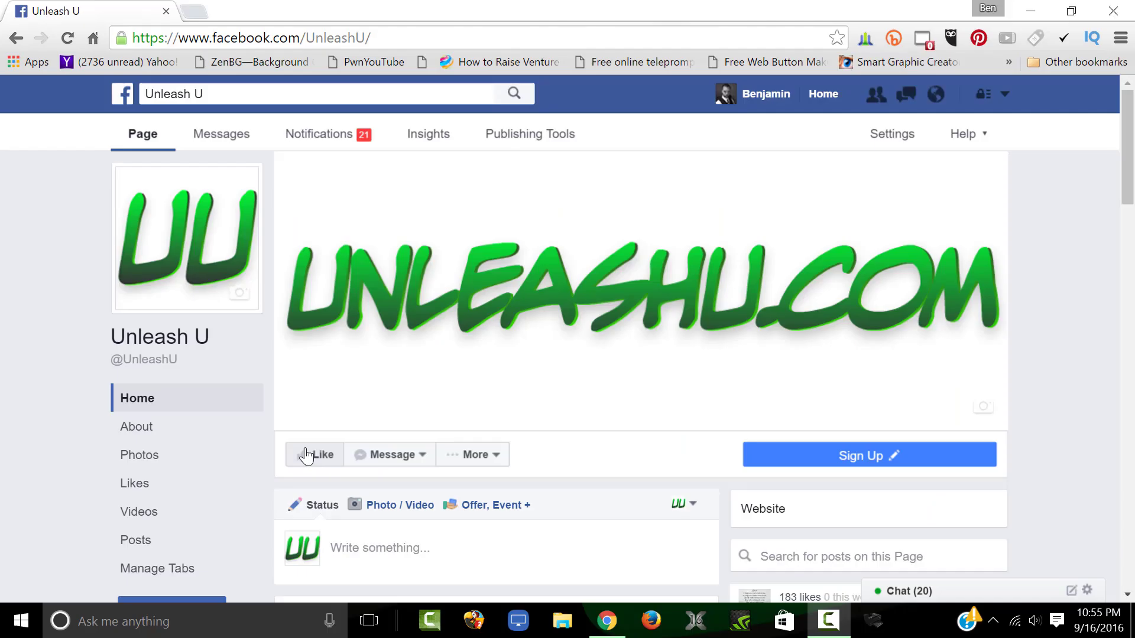
# - Like the Unleash U Facebook page
pyautogui.click(304, 455)
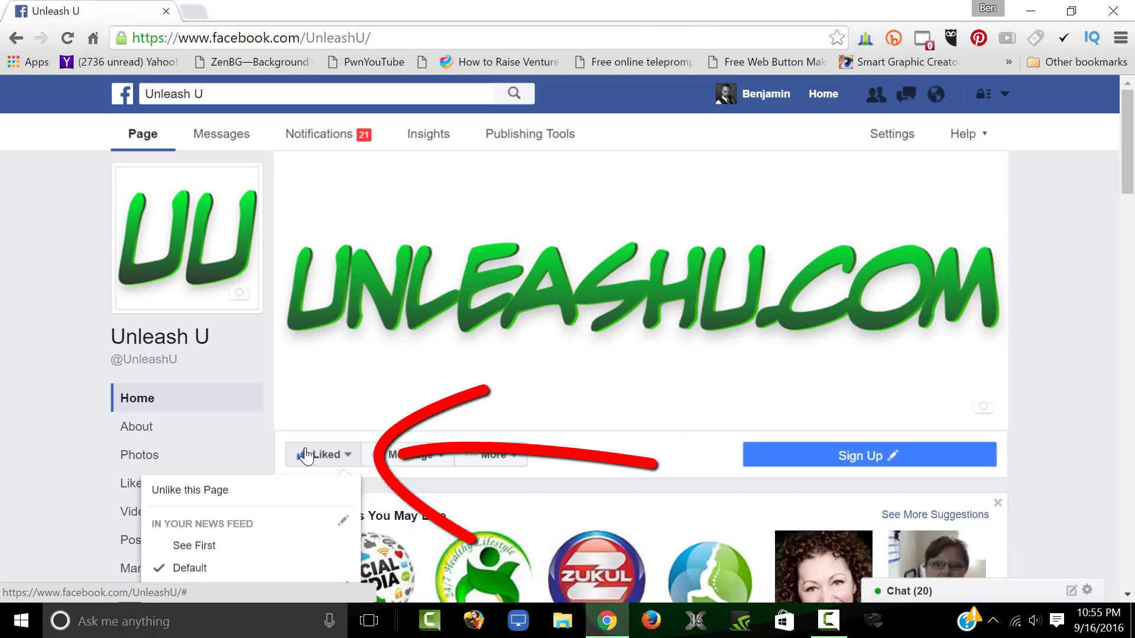